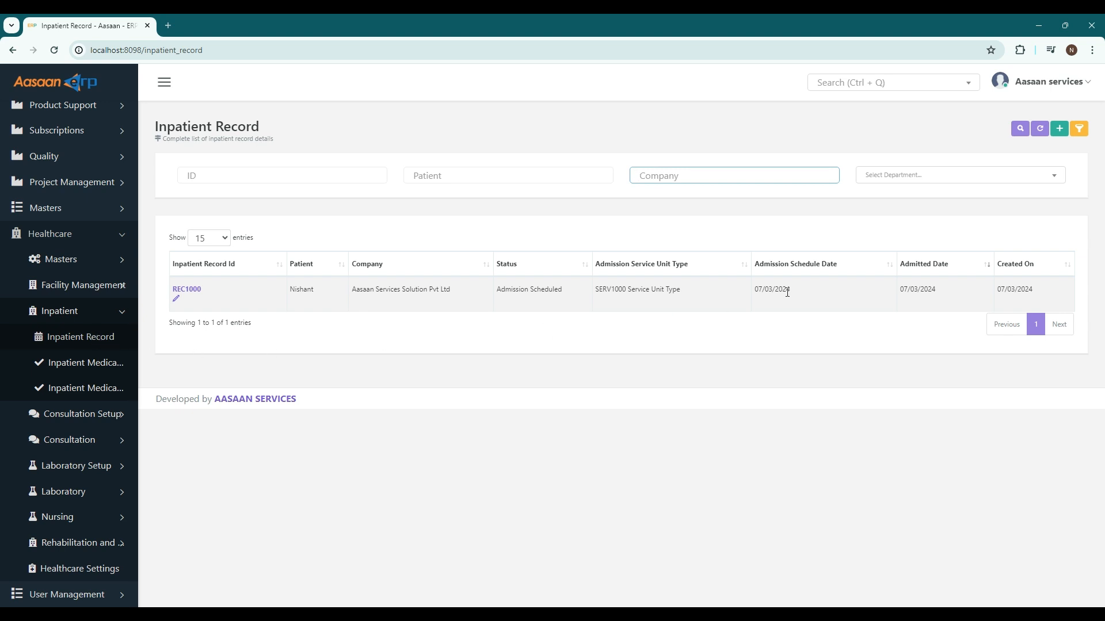
# Open a blank inpatient record form and examine its patient, admission order and checklist fields down to the collapsible sections.
pyautogui.click(1059, 129)
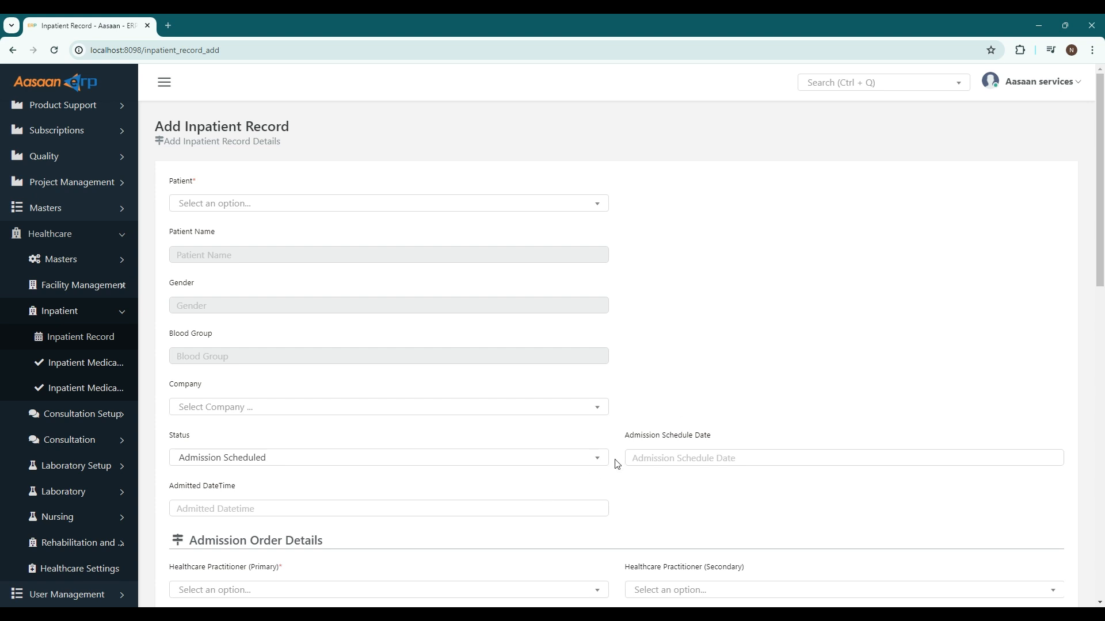
pyautogui.scroll(-1, 614, 461)
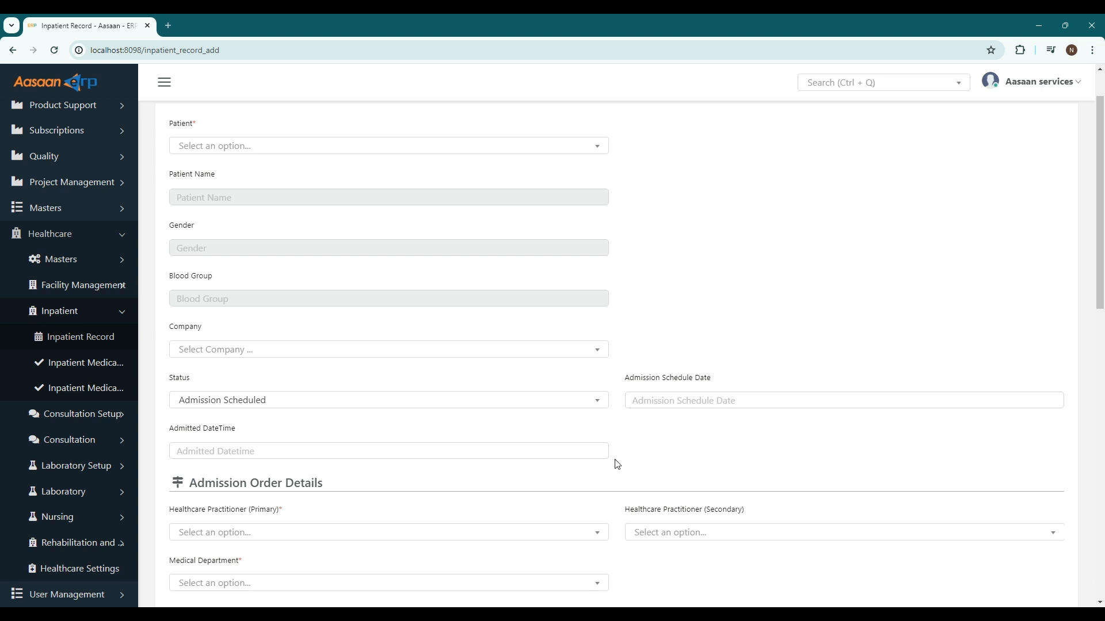
pyautogui.scroll(-3, 617, 464)
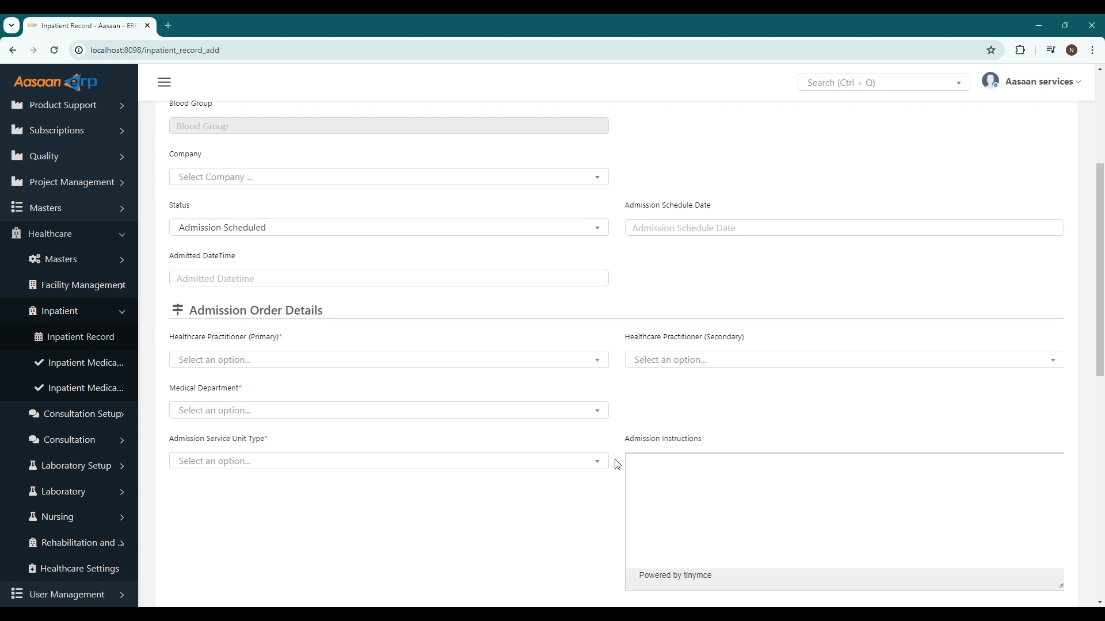
pyautogui.scroll(-1, 617, 465)
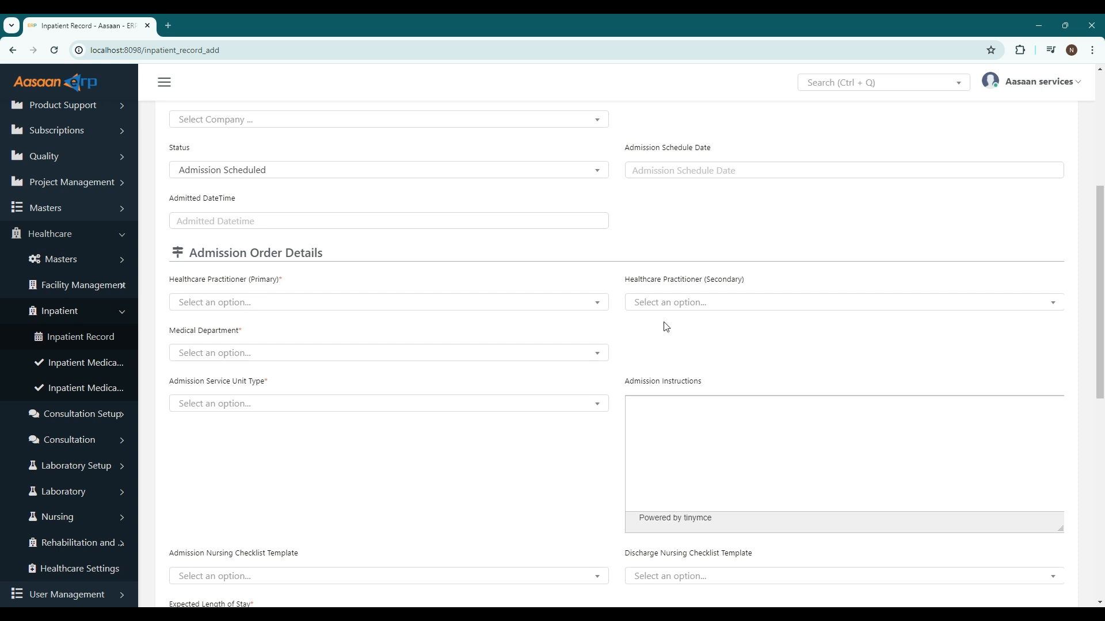
pyautogui.scroll(-2, 666, 327)
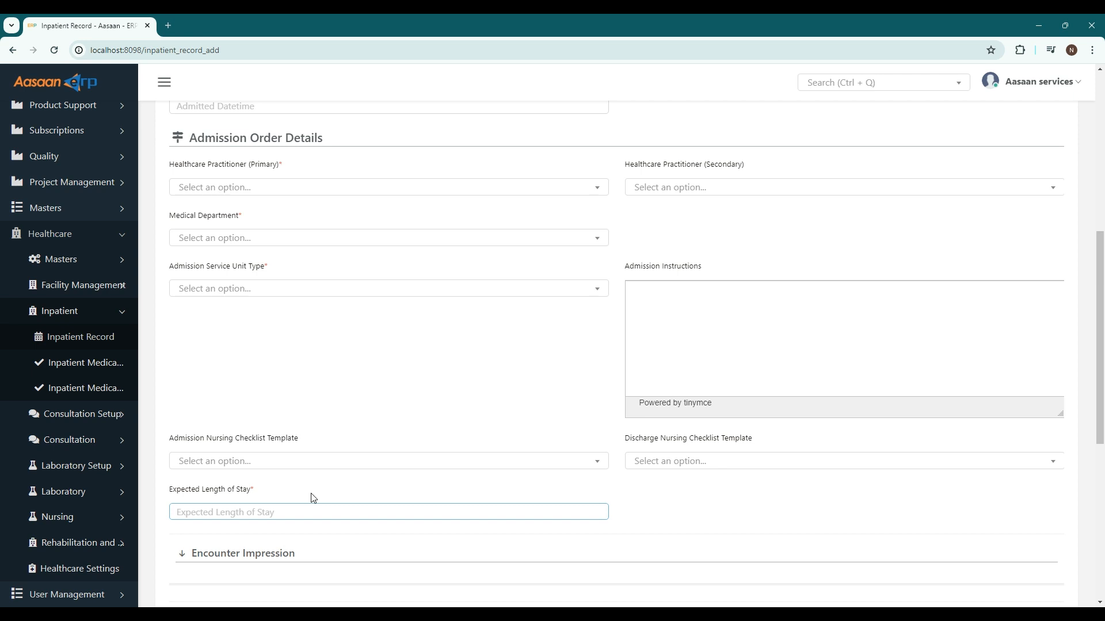
pyautogui.scroll(-3, 314, 498)
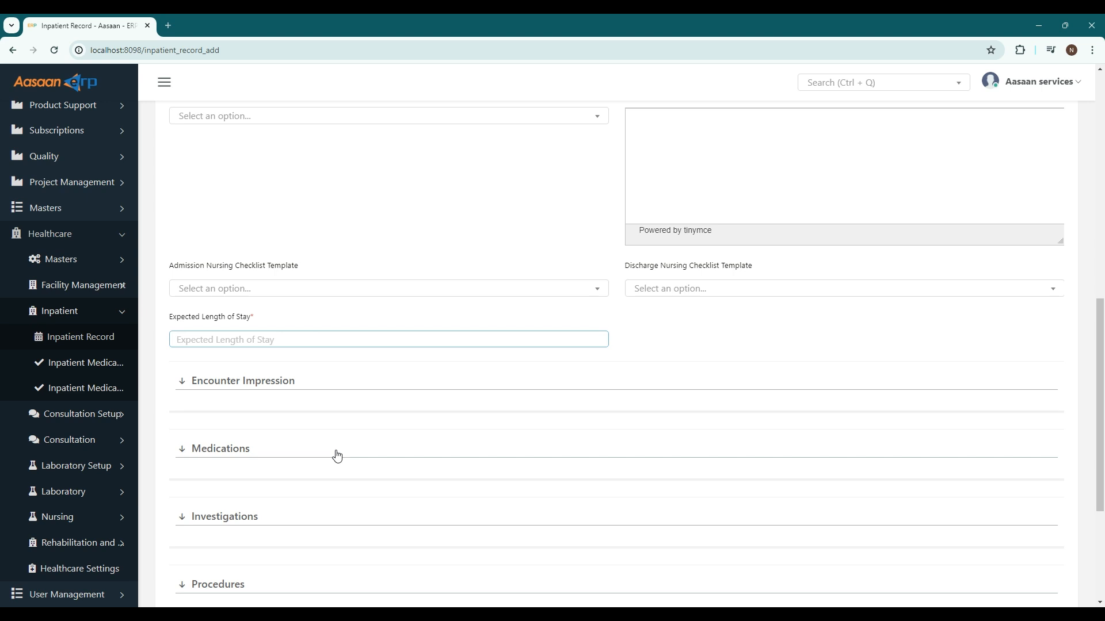
pyautogui.scroll(-1, 337, 457)
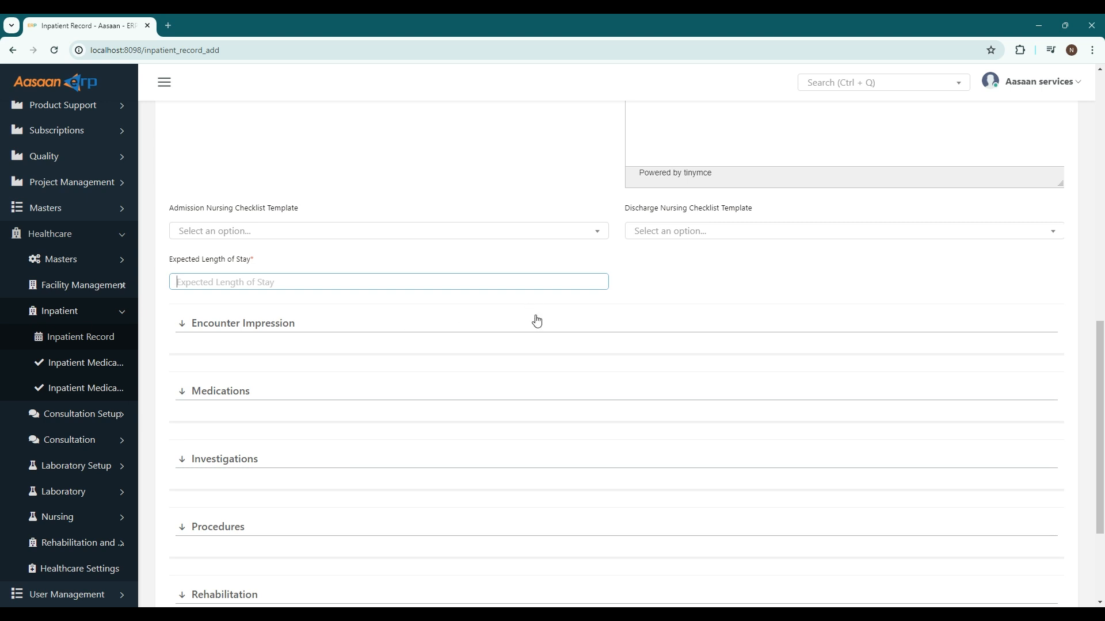
pyautogui.scroll(-1, 536, 321)
pyautogui.scroll(-1, 537, 320)
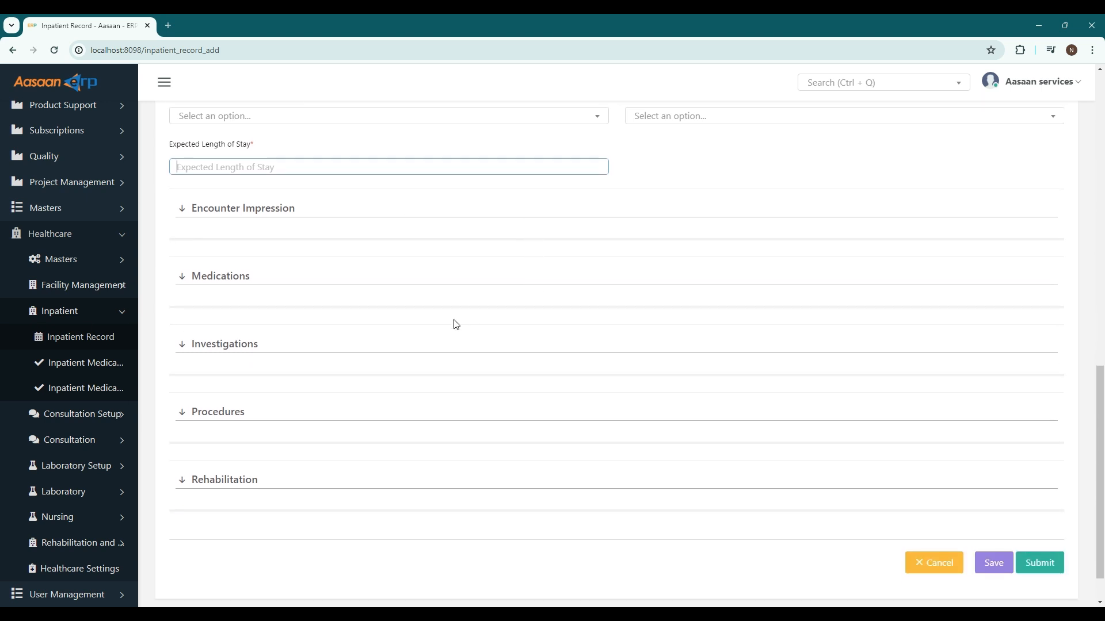
# Expand the Encounter Impression section and add one blank complaint row and one blank diagnosis row.
pyautogui.click(258, 213)
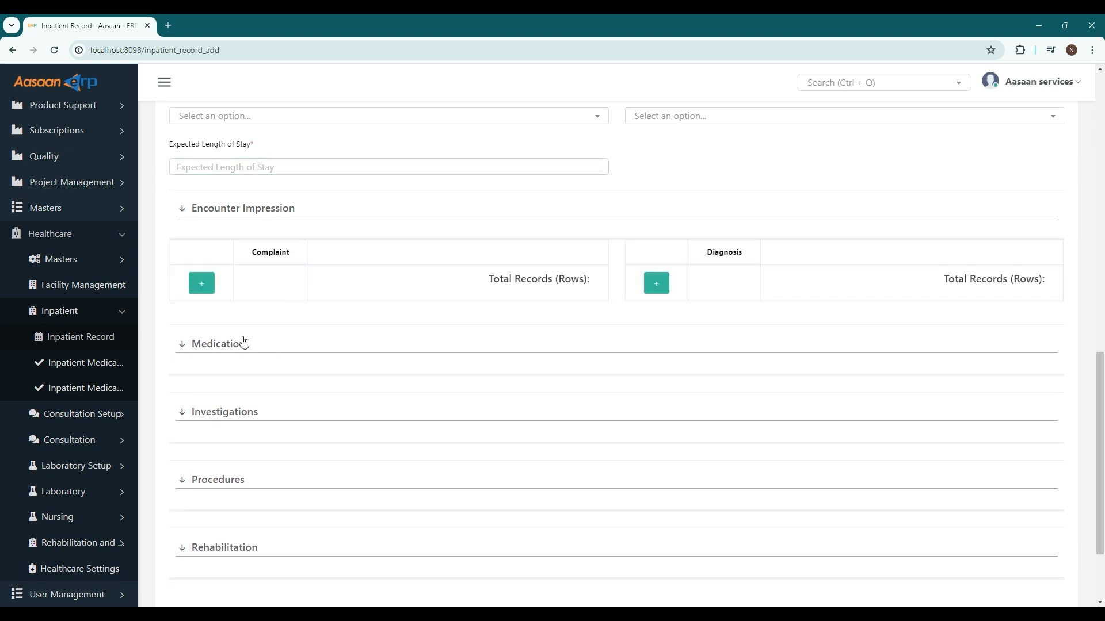
pyautogui.click(202, 283)
pyautogui.click(656, 283)
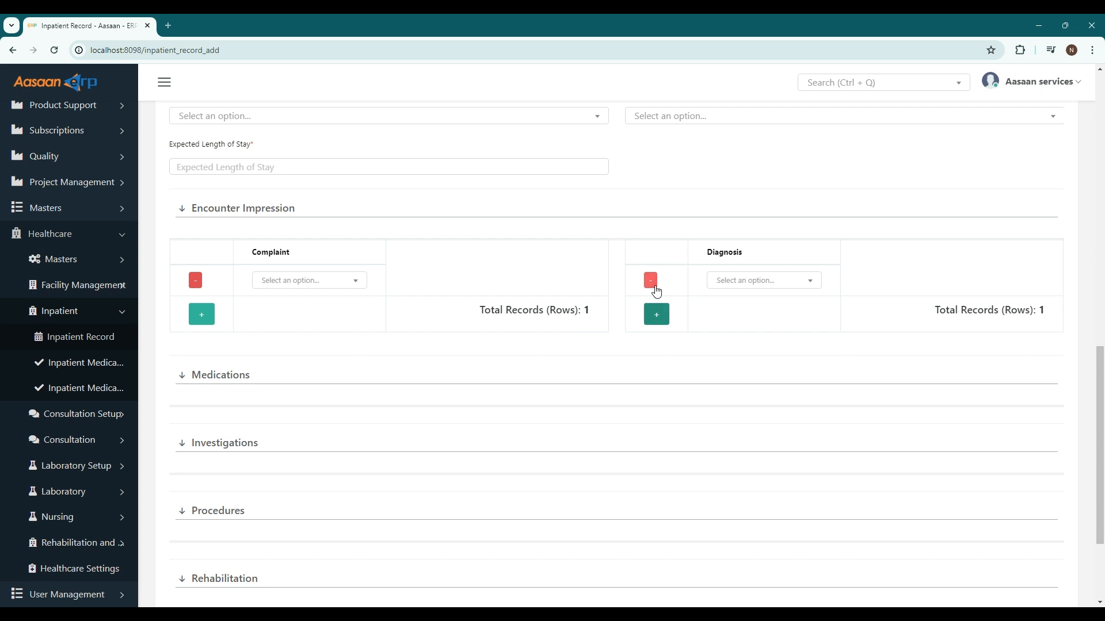
# Expand the Medications, Investigations, Procedures and Rehabilitation sections of the inpatient record to view their table columns.
pyautogui.click(266, 375)
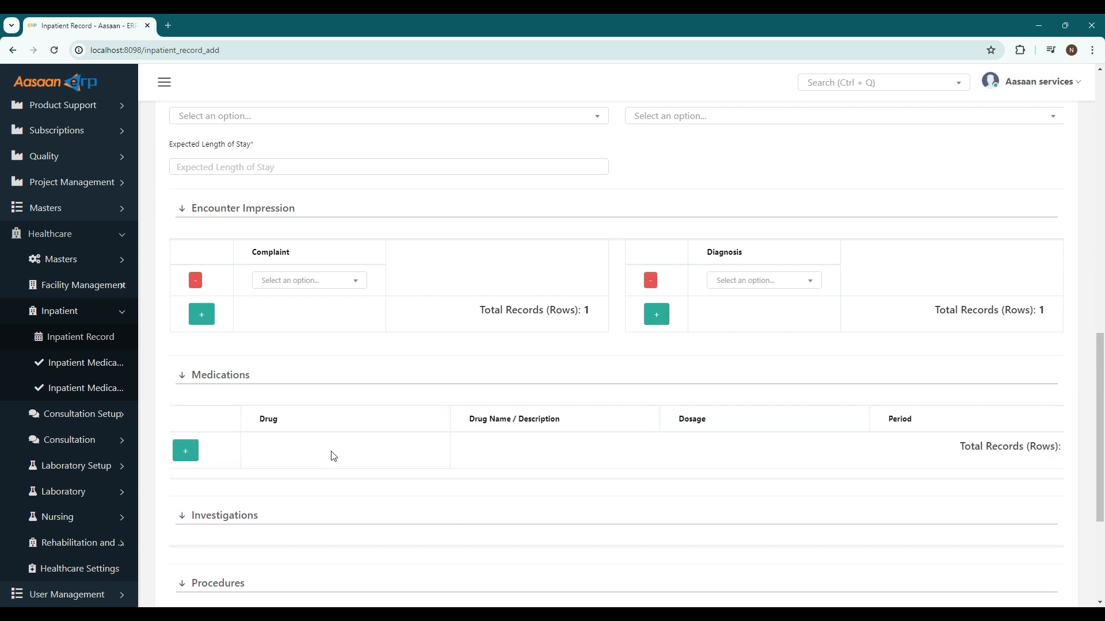
pyautogui.scroll(-2, 334, 455)
pyautogui.click(233, 401)
pyautogui.scroll(-1, 345, 440)
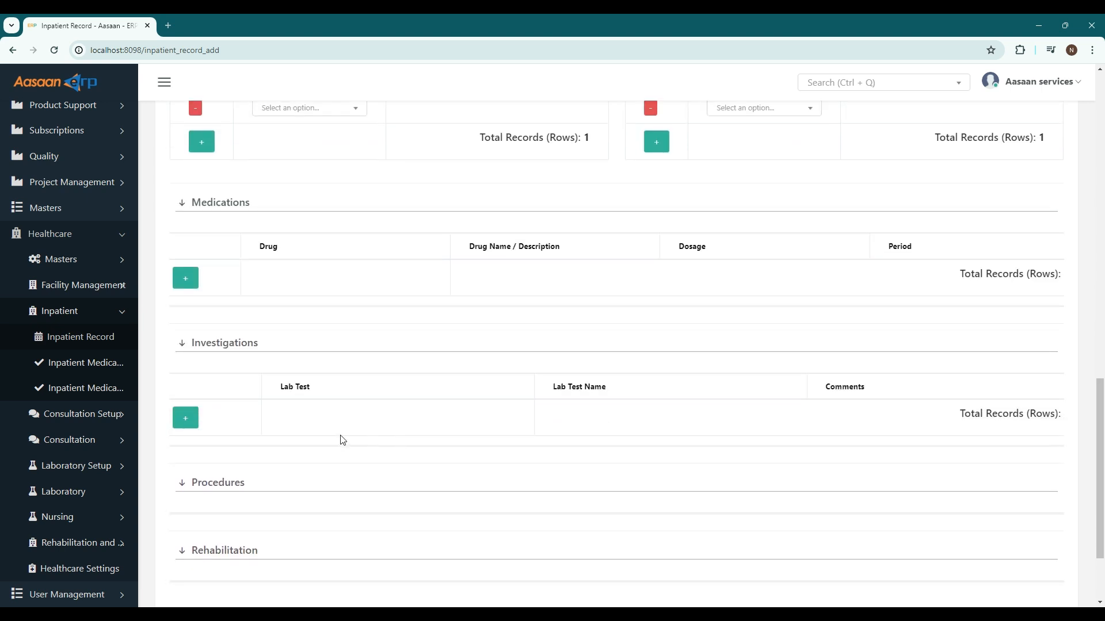
pyautogui.click(215, 485)
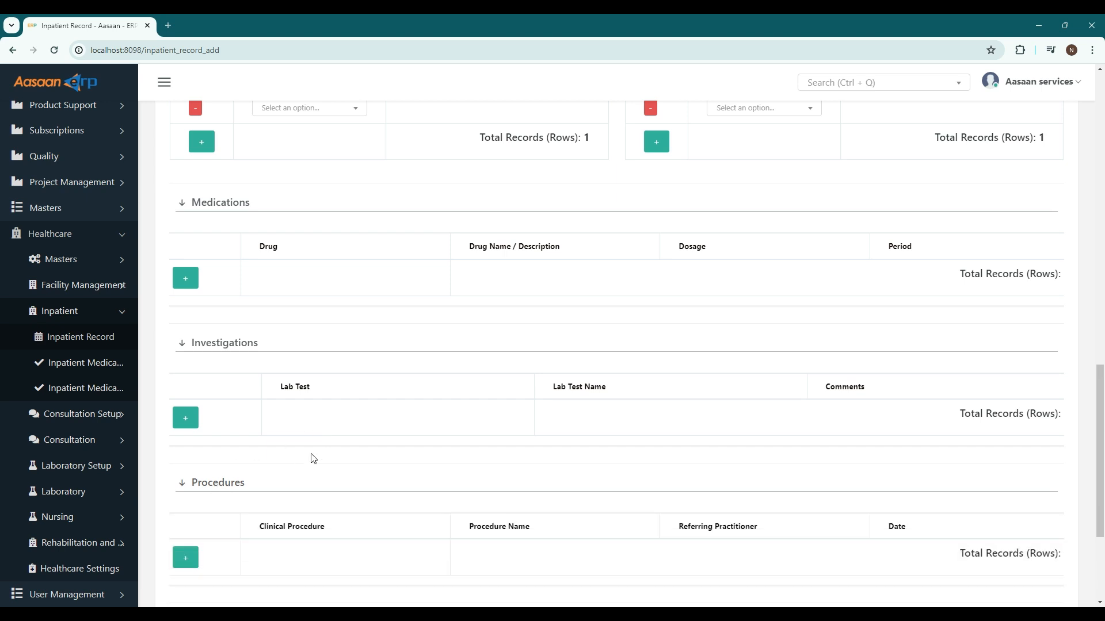
pyautogui.scroll(-3, 313, 455)
pyautogui.click(242, 455)
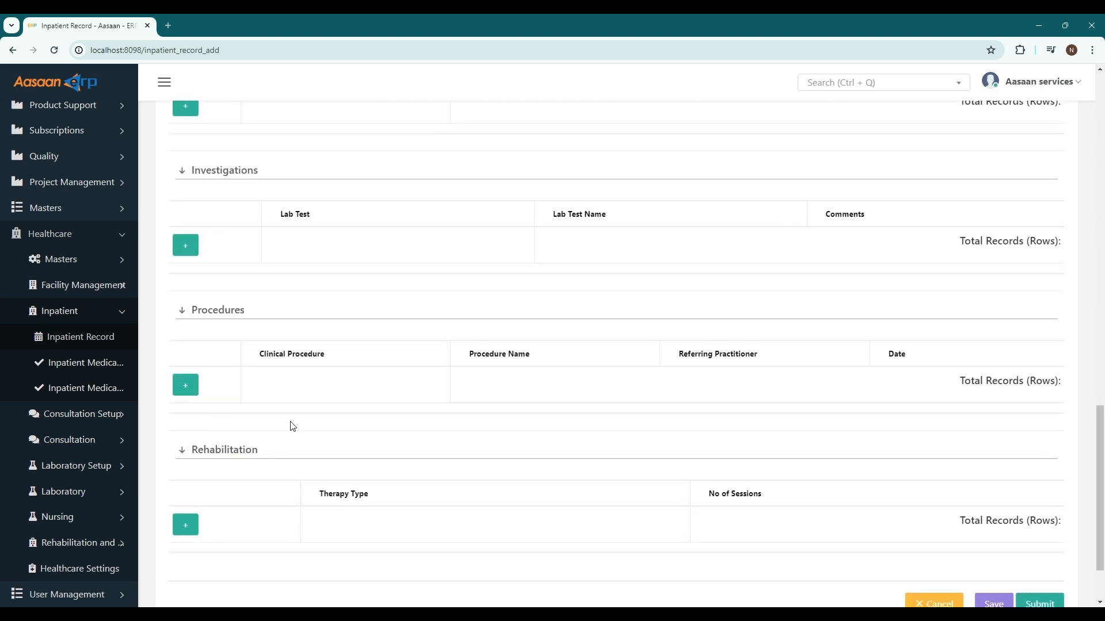
pyautogui.scroll(-2, 292, 425)
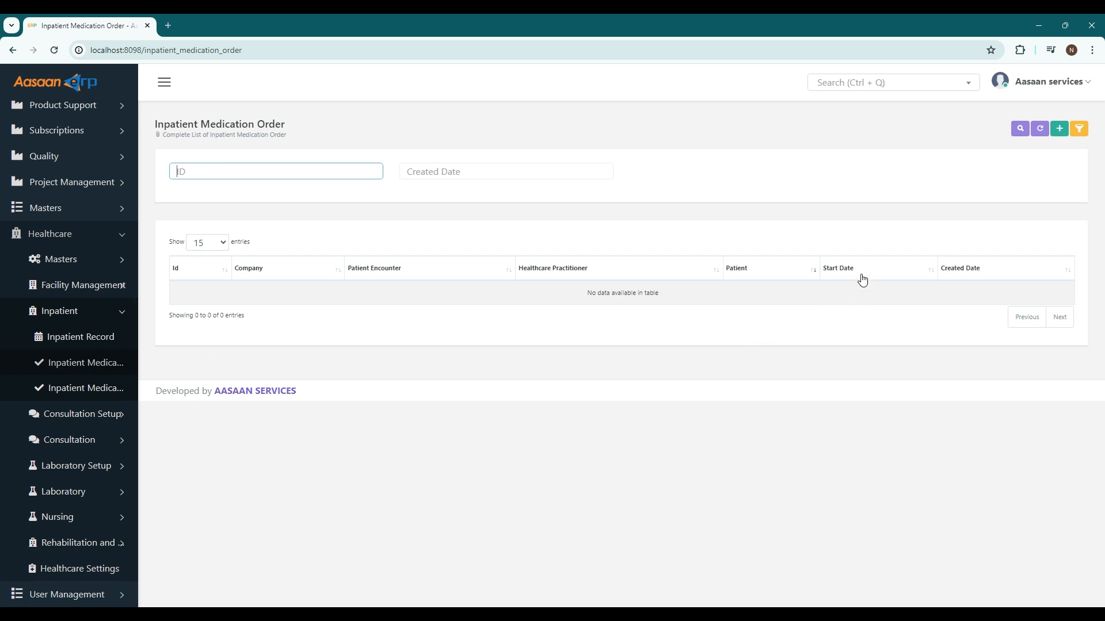
# Open a blank inpatient medication order, add one empty medication row to view its columns, and leave for the last Inpatient page.
pyautogui.click(1060, 128)
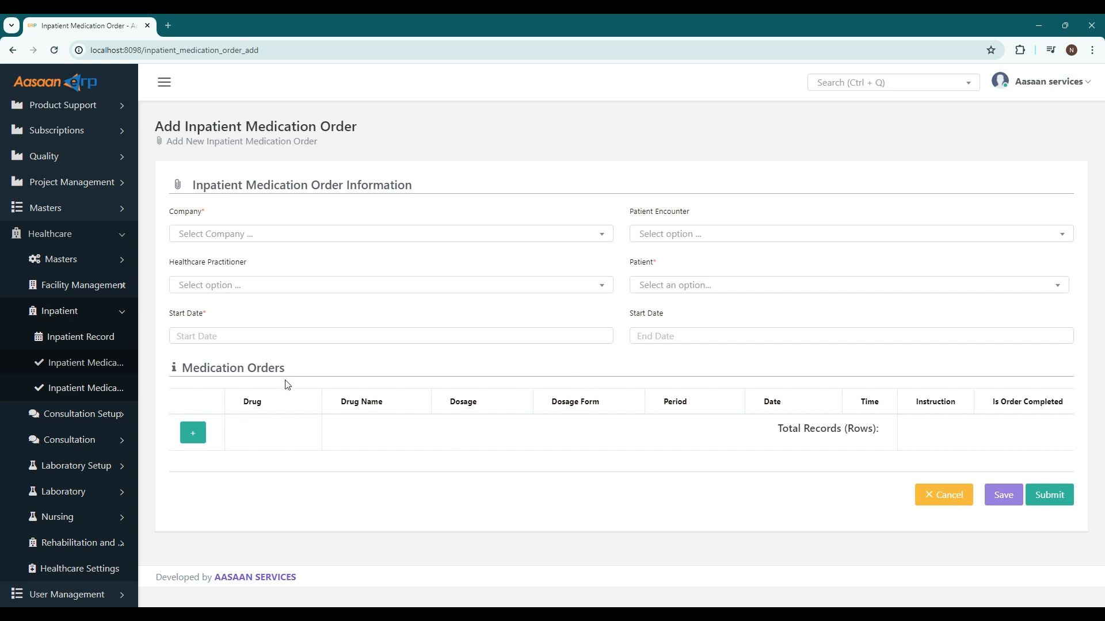
pyautogui.click(193, 432)
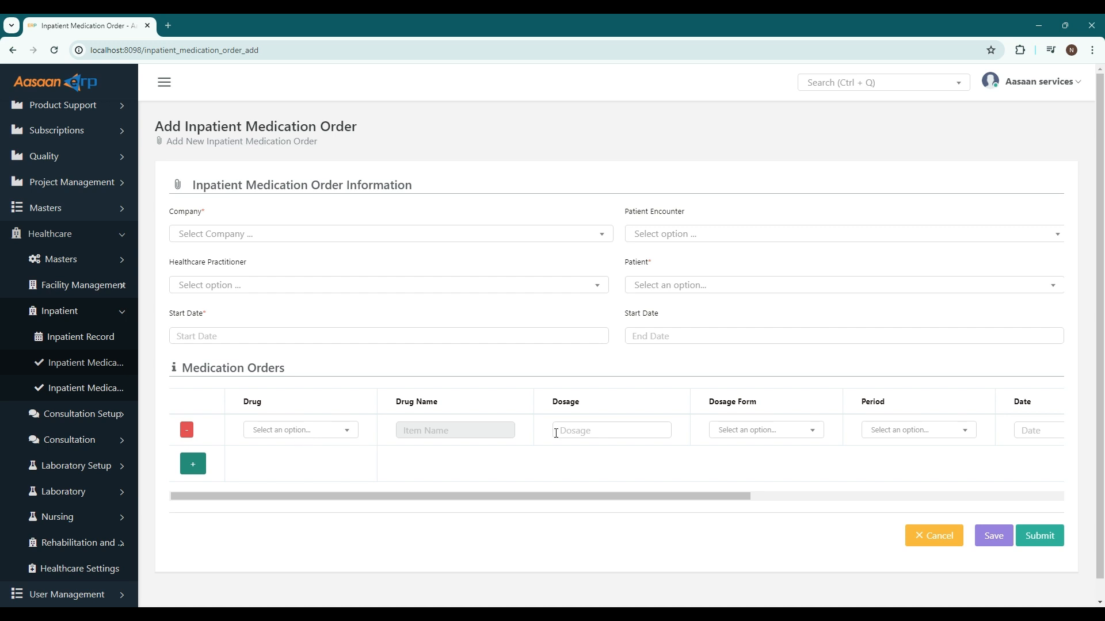
pyautogui.moveTo(668, 498); pyautogui.dragTo(473, 523)
pyautogui.scroll(-1, 625, 405)
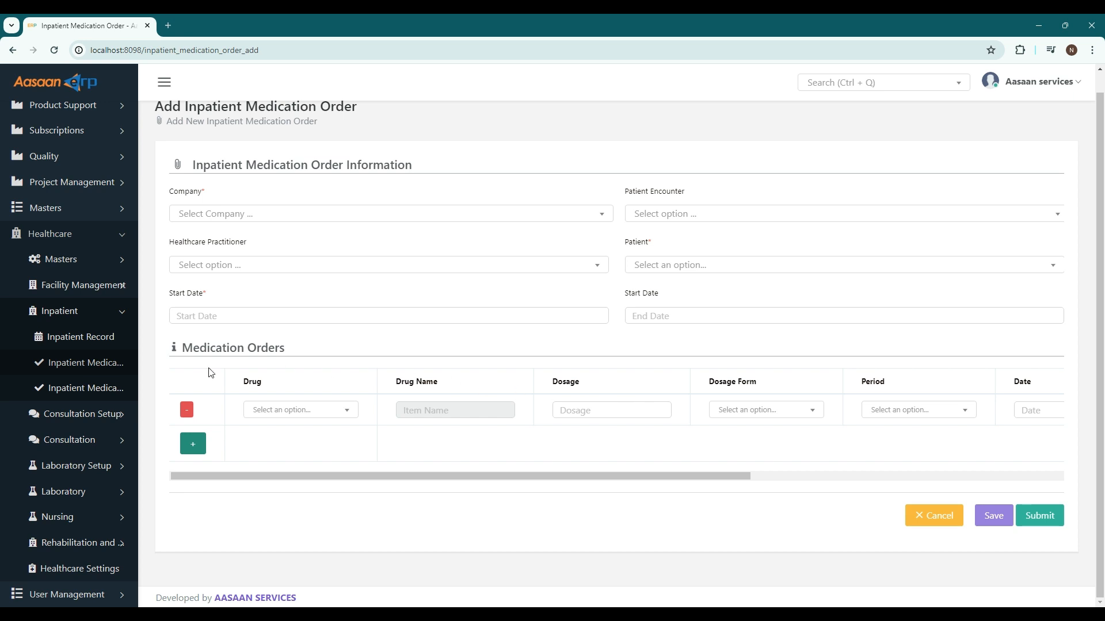
pyautogui.click(91, 391)
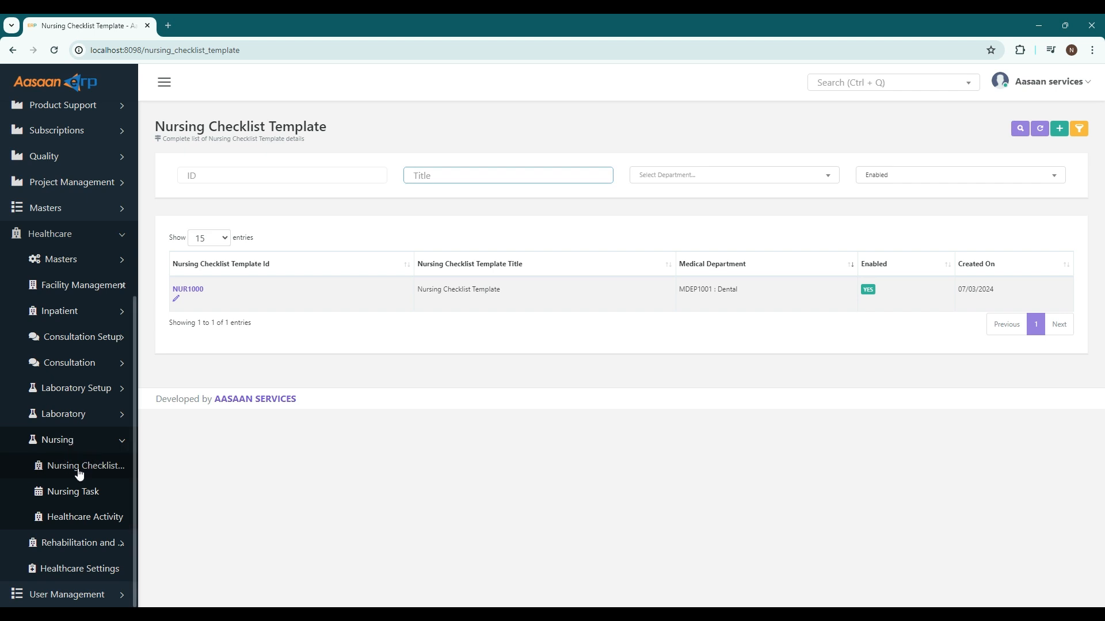
# Open a blank nursing checklist template and view the choices for its medical department and the checklist row's type.
pyautogui.click(1059, 128)
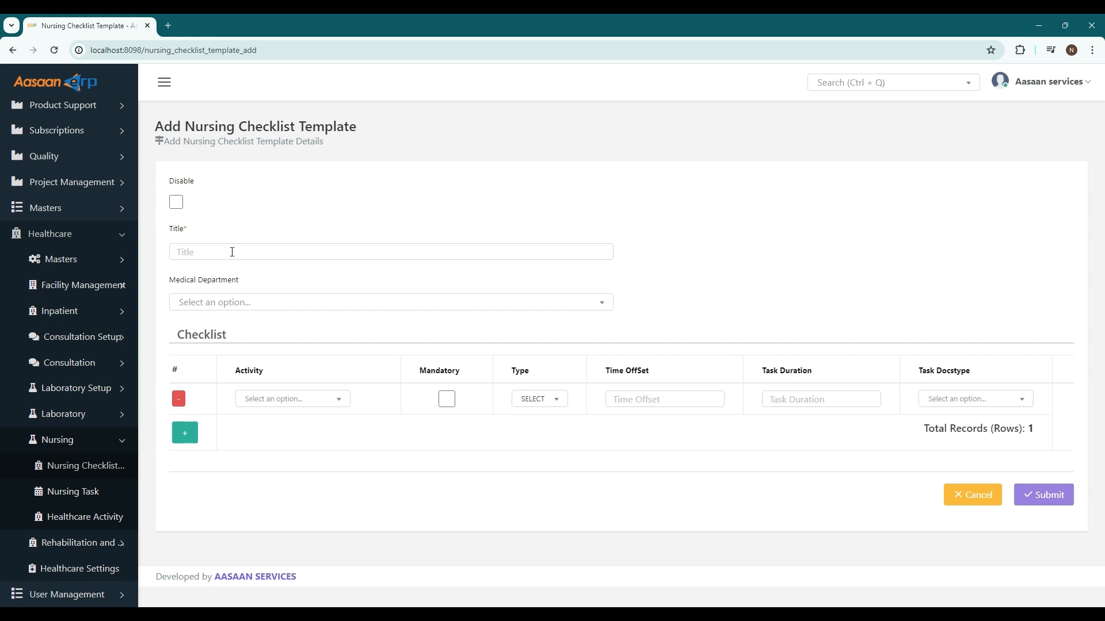
pyautogui.click(253, 303)
pyautogui.click(252, 302)
pyautogui.click(555, 402)
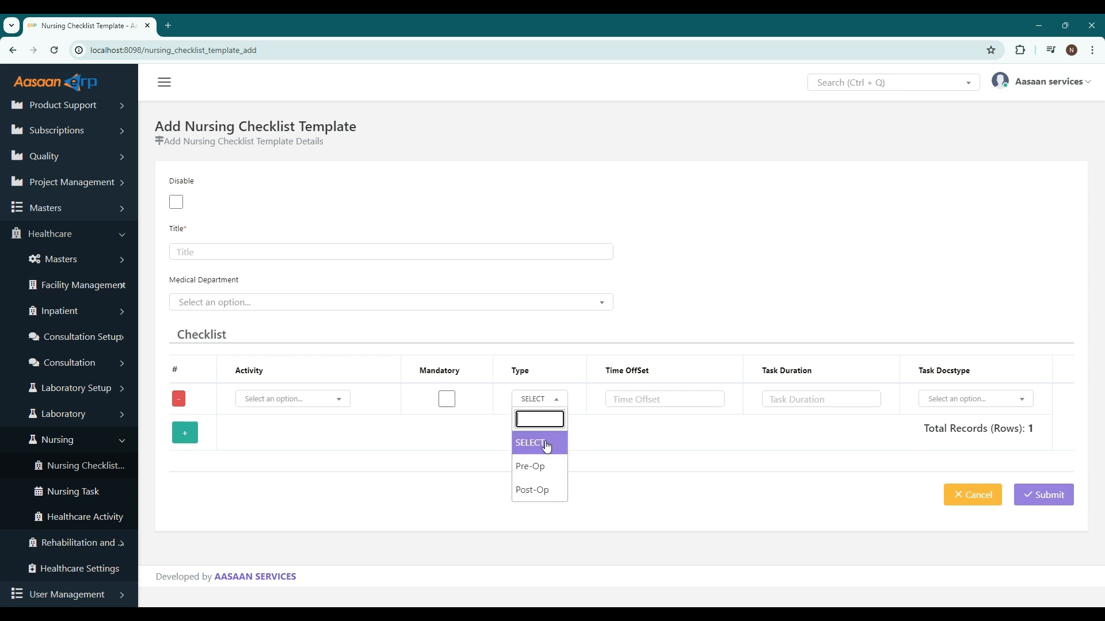
pyautogui.click(666, 449)
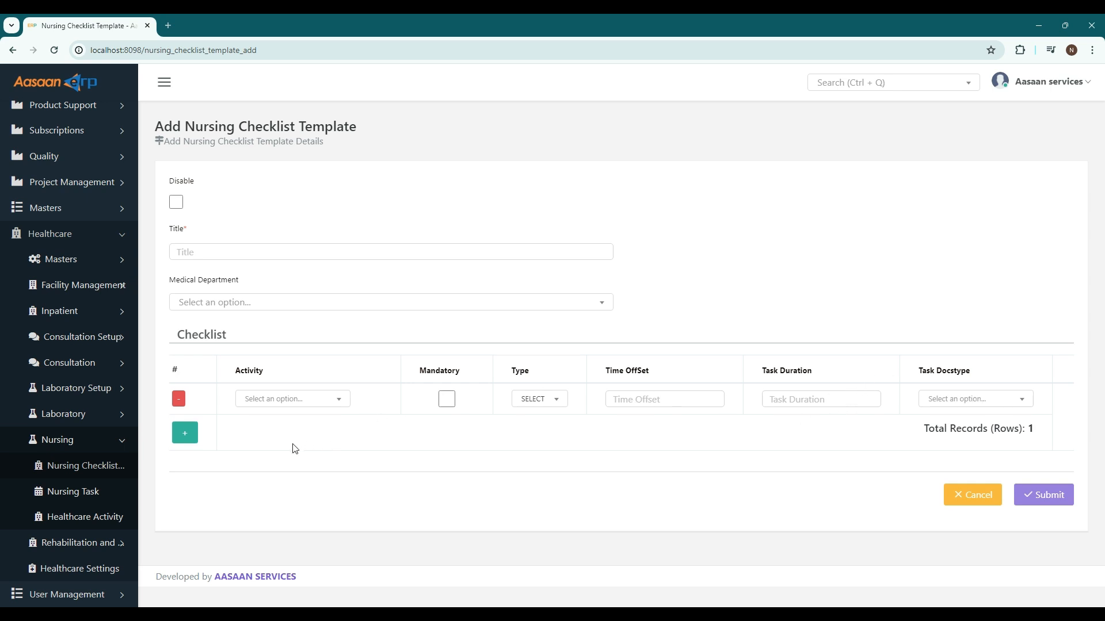
# Open a blank nursing task form and examine its status choices, task details, patient, schedule and resolution fields.
pyautogui.click(86, 495)
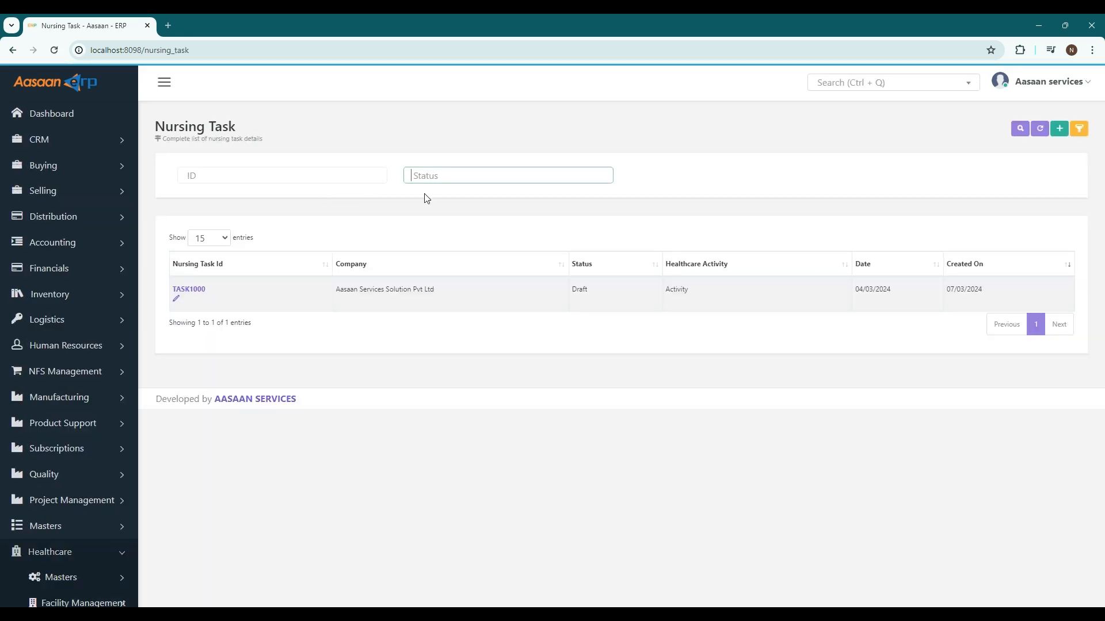
pyautogui.click(1059, 128)
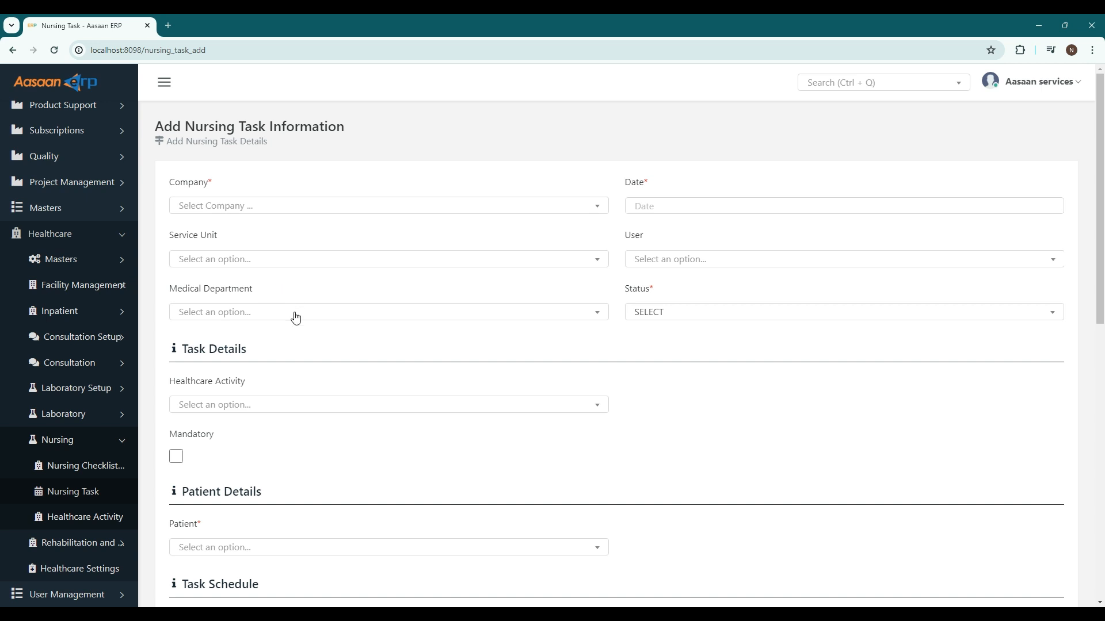
pyautogui.click(691, 320)
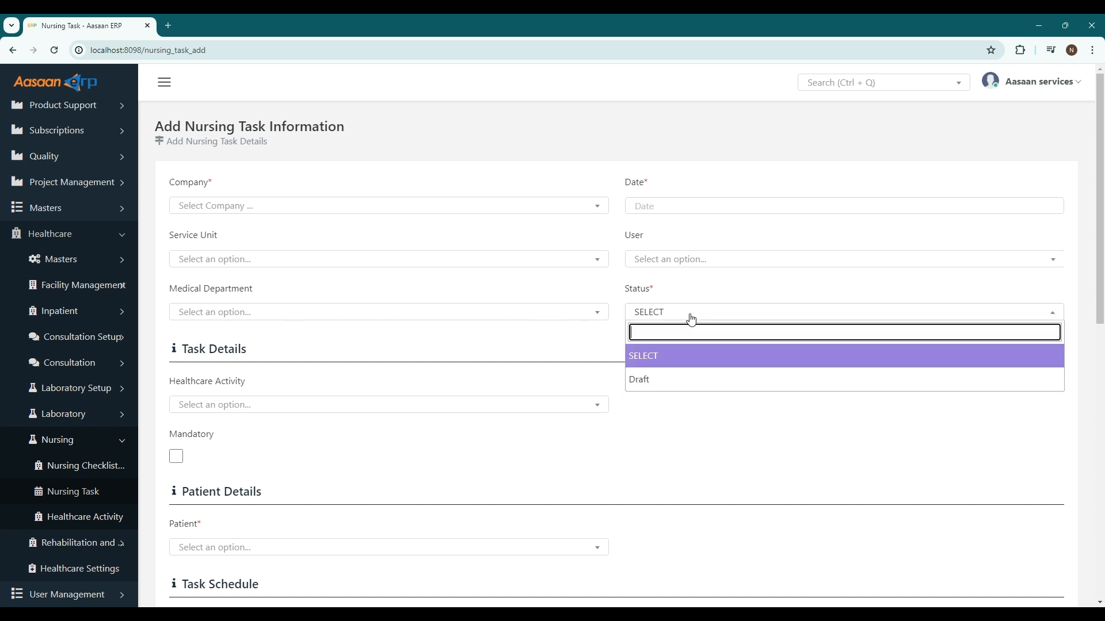
pyautogui.click(691, 316)
pyautogui.scroll(-3, 281, 351)
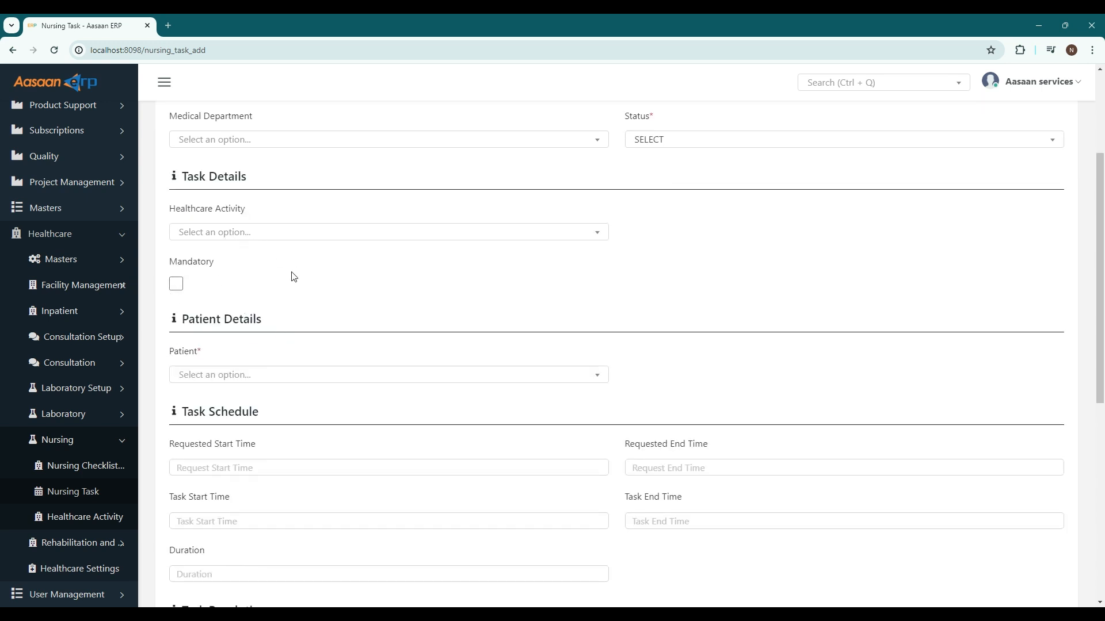
pyautogui.scroll(-2, 328, 365)
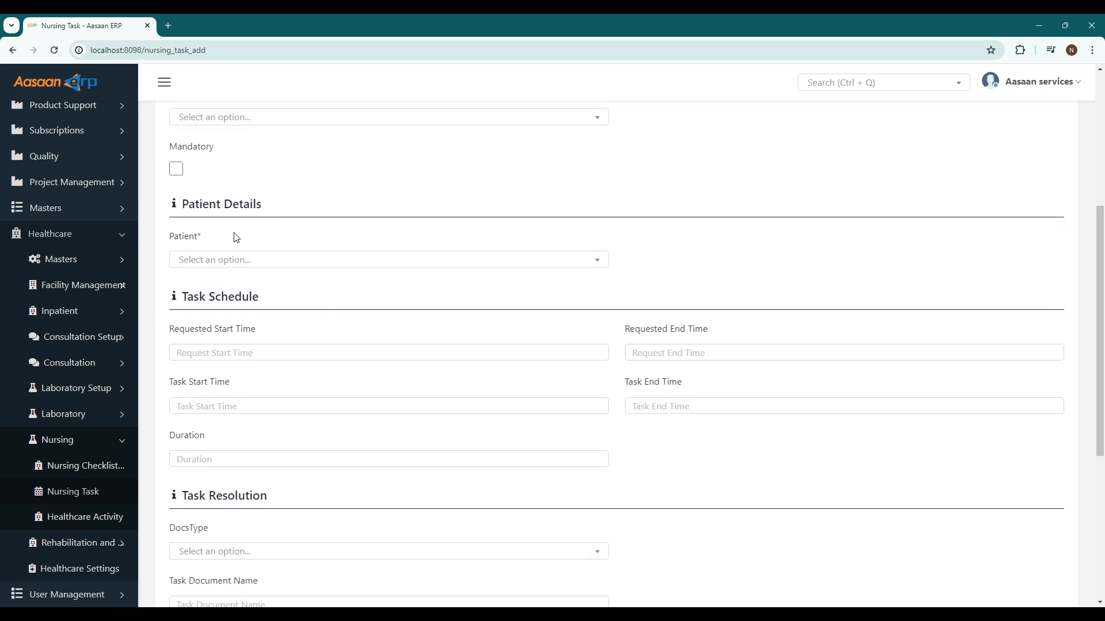
pyautogui.scroll(-1, 294, 297)
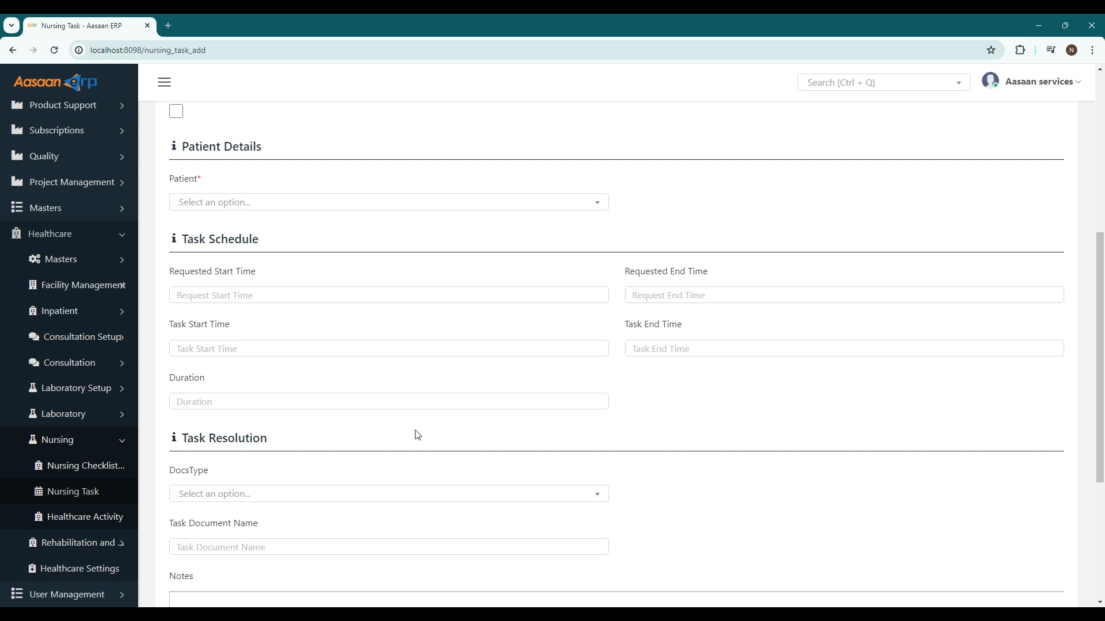
pyautogui.scroll(-3, 417, 435)
pyautogui.scroll(9, 416, 434)
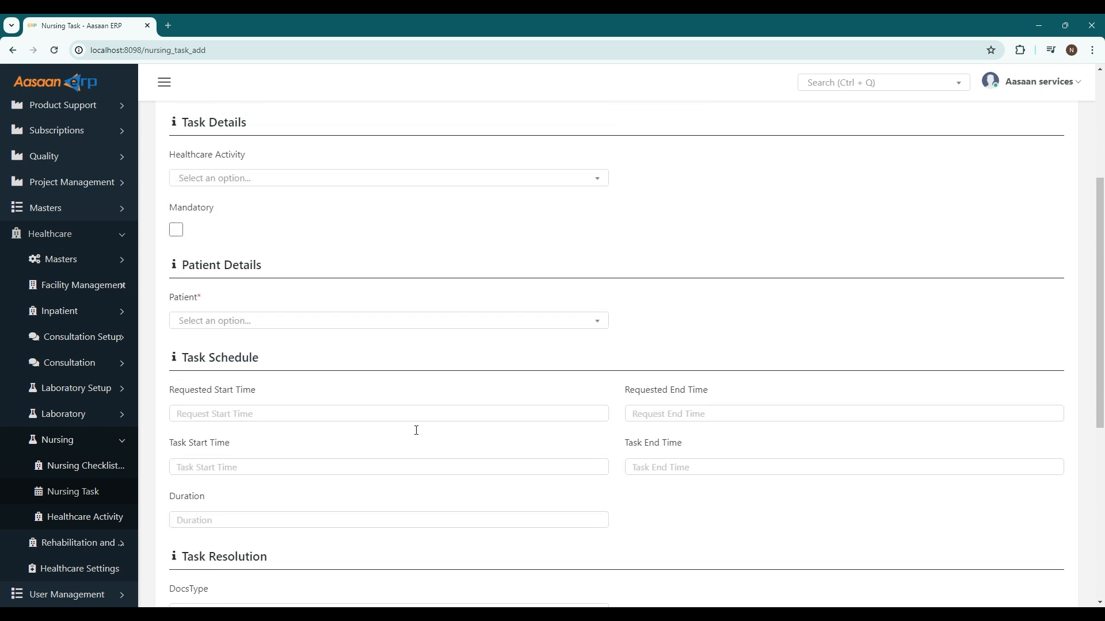